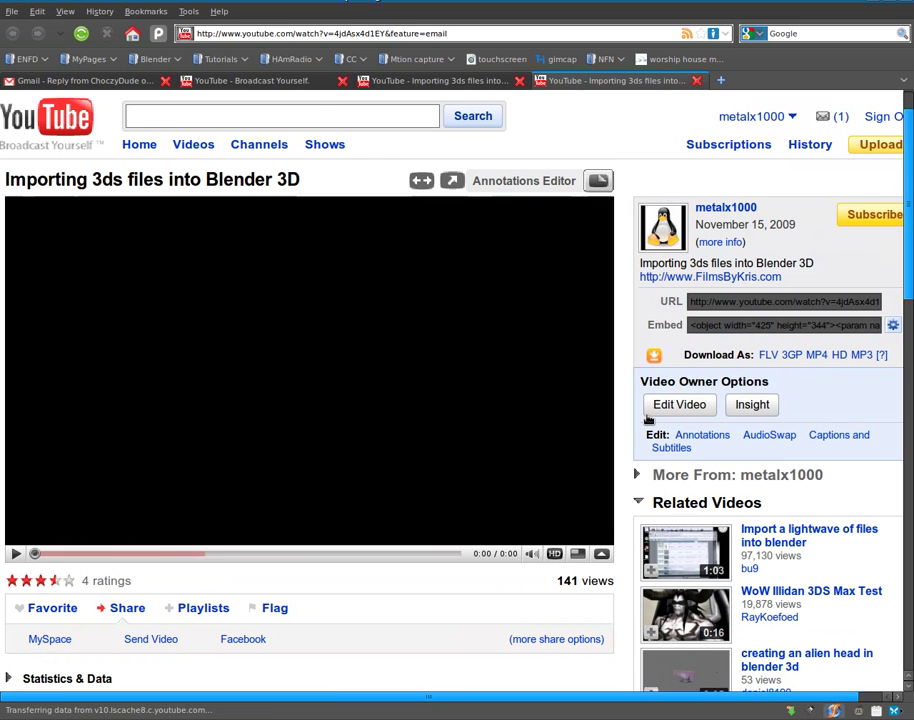
Scroll to the viewer comment asking how to import a model from another Blend file and highlight it
scroll(470, 350, up, 5)
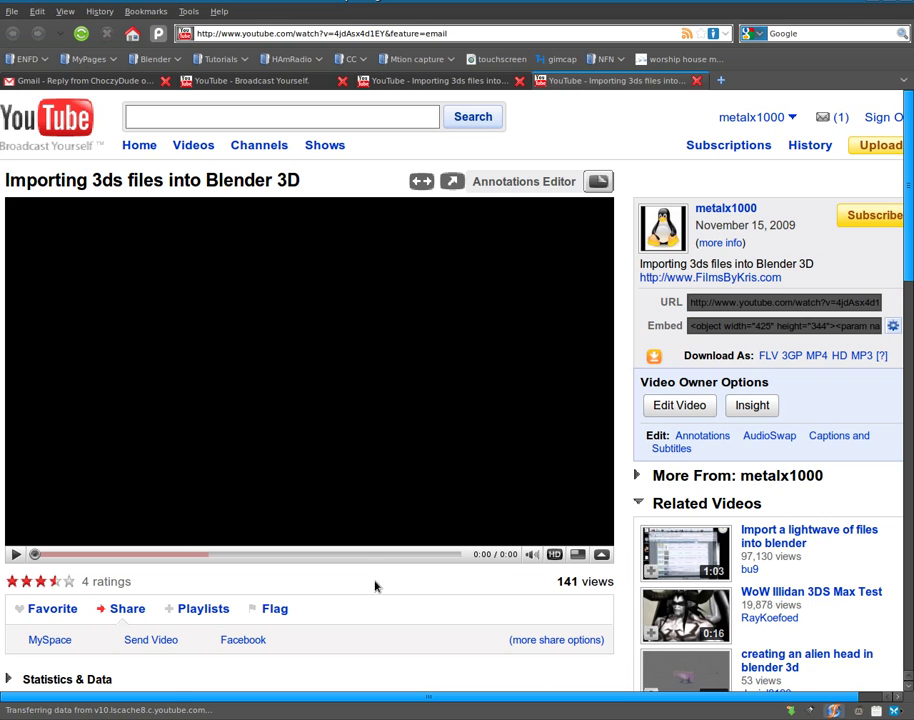
scroll(306, 590, down, 5)
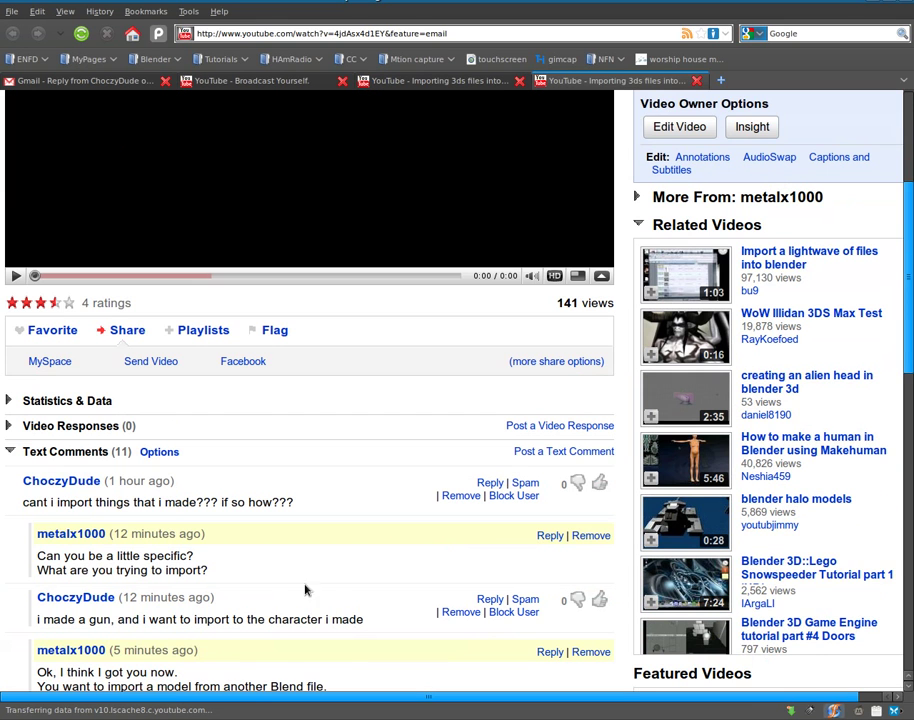
scroll(275, 545, down, 1)
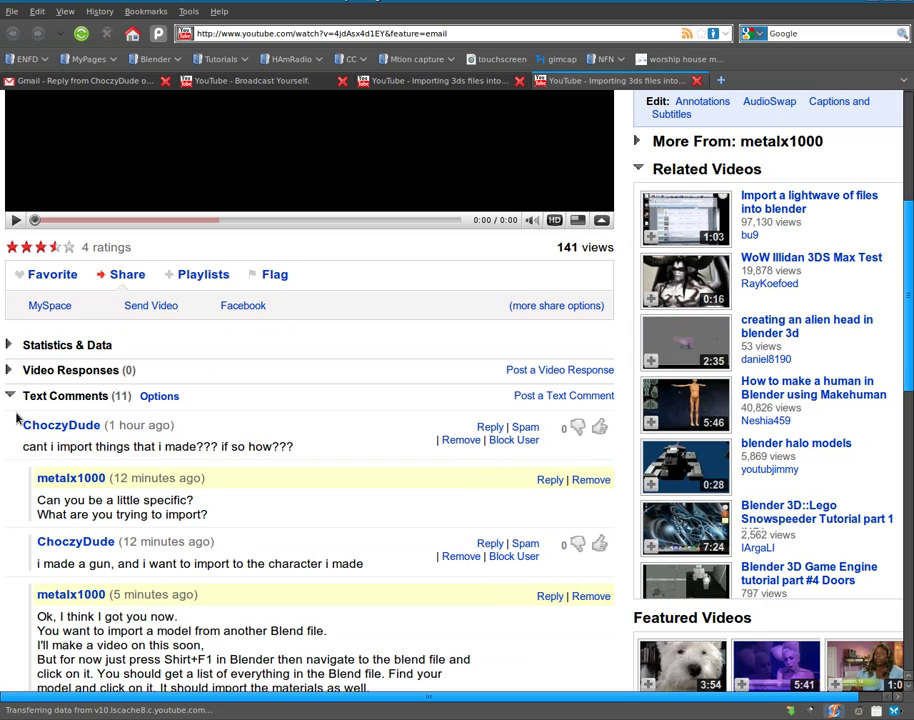
drag(12, 410, 322, 479)
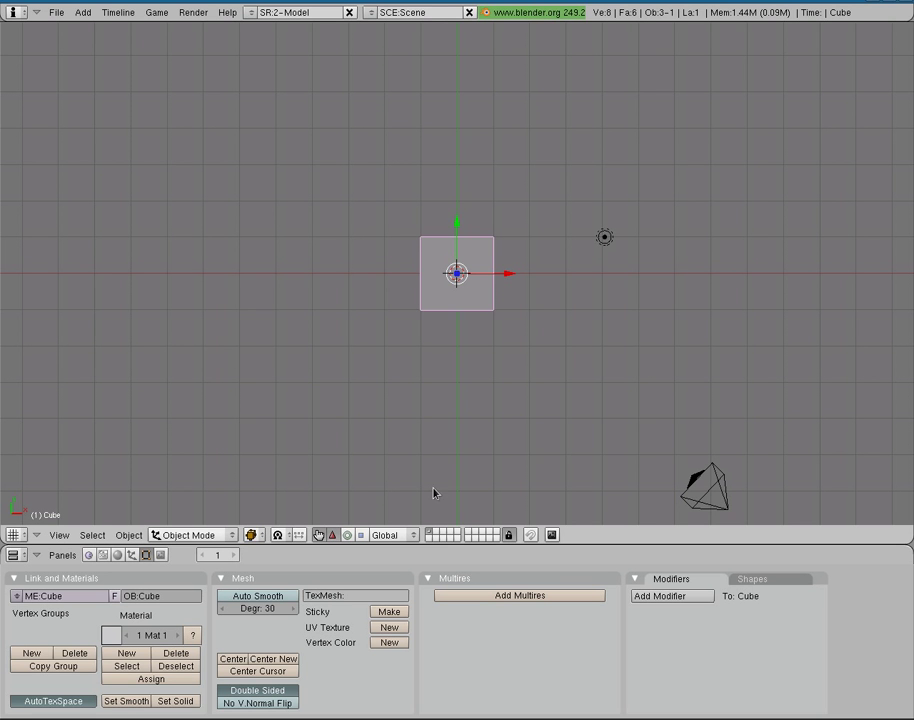
Split the 3D view into left and right halves, with the right half showing the camera view
right_click(460, 545)
click(455, 542)
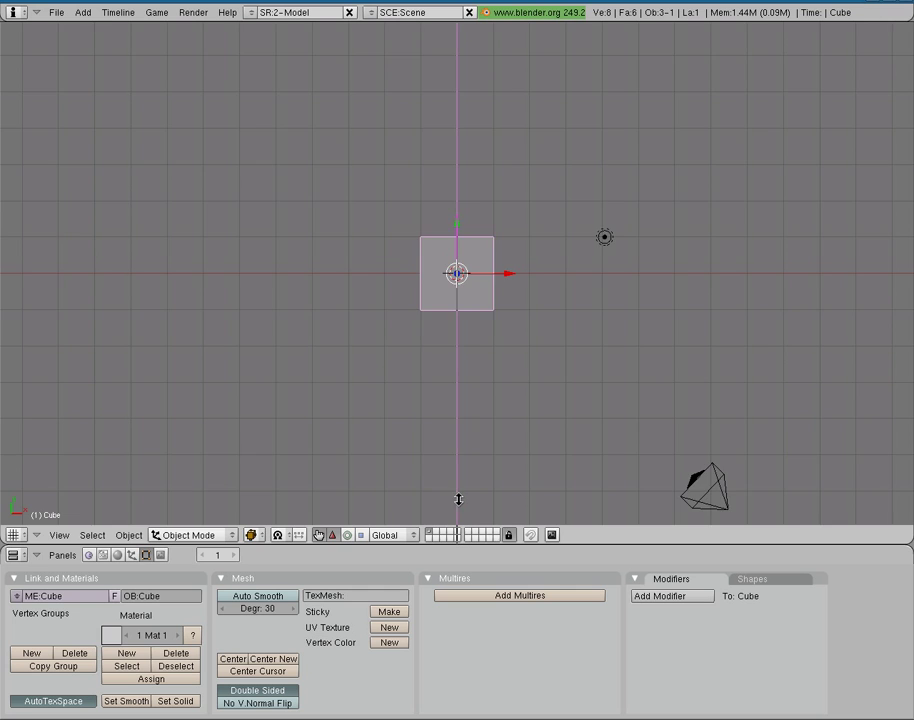
click(458, 499)
key(KP_0)
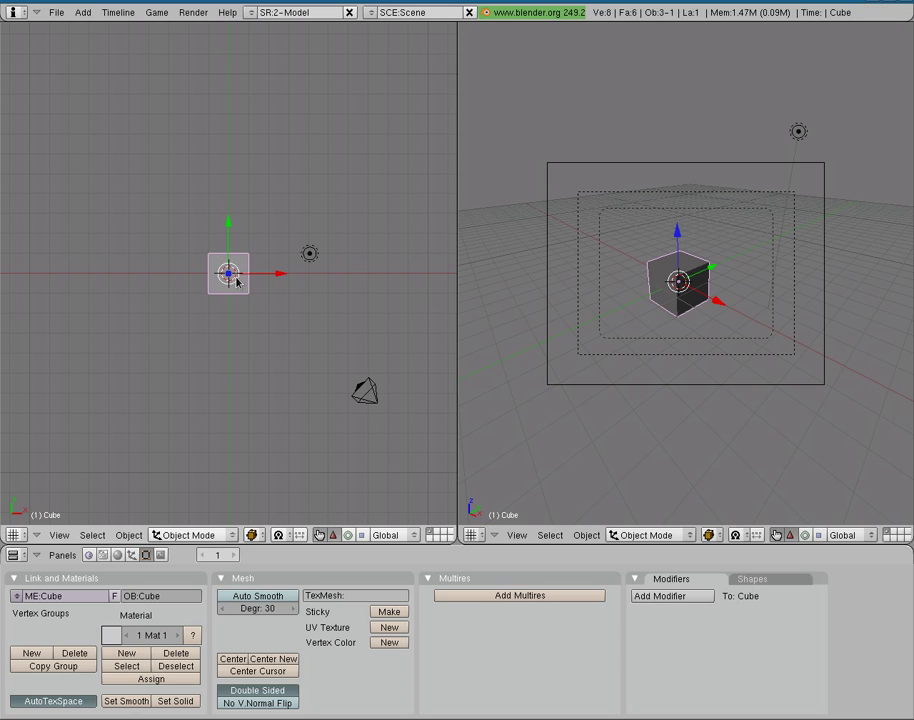
In face-select Edit Mode, extrude the cube's top face region into a new box
key(Tab)
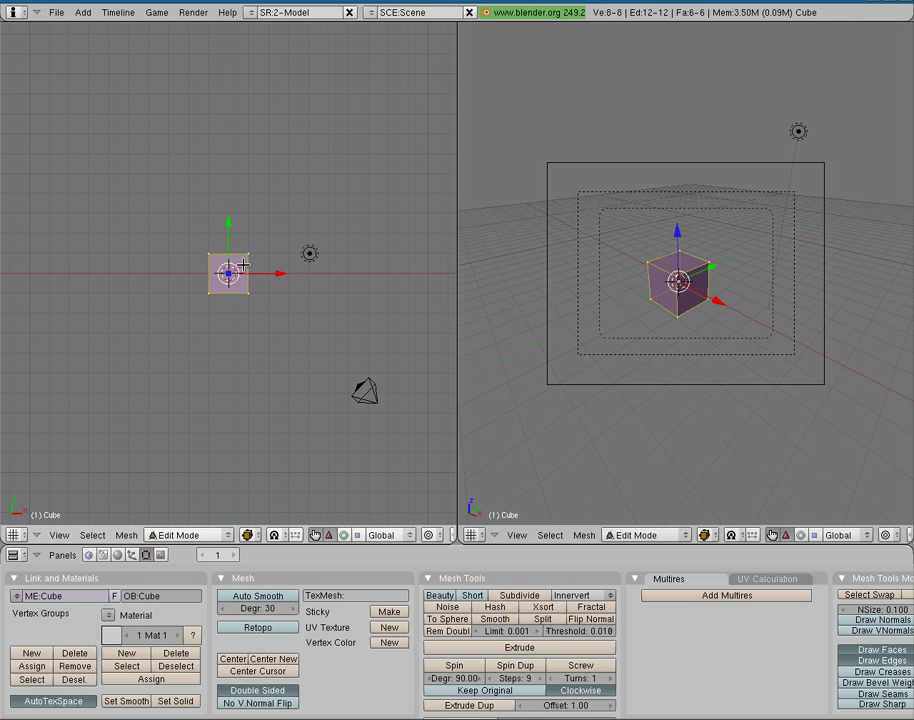
key(ctrl+Tab)
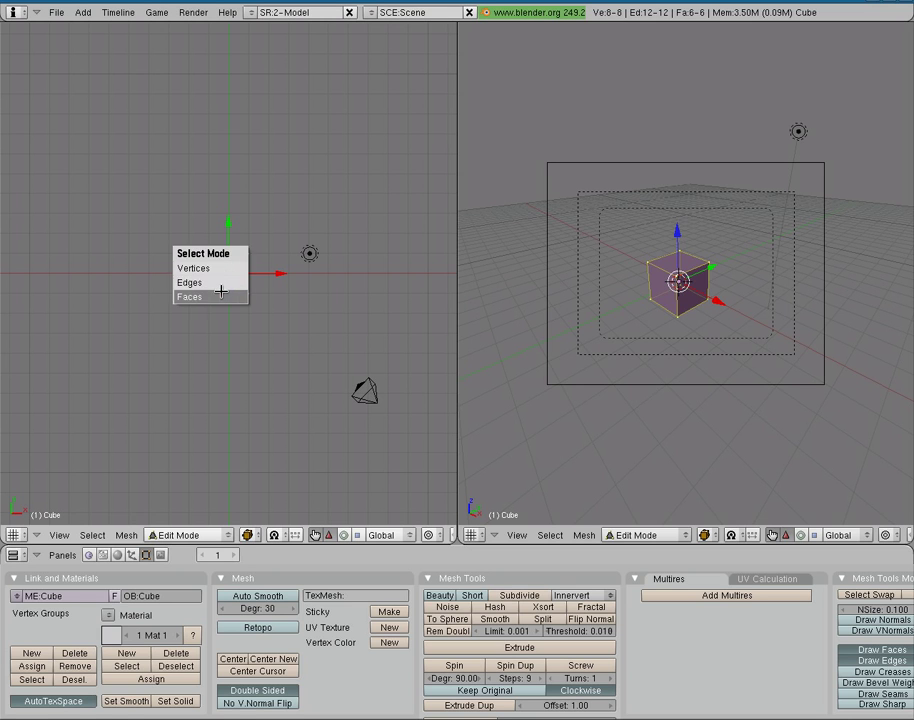
click(210, 296)
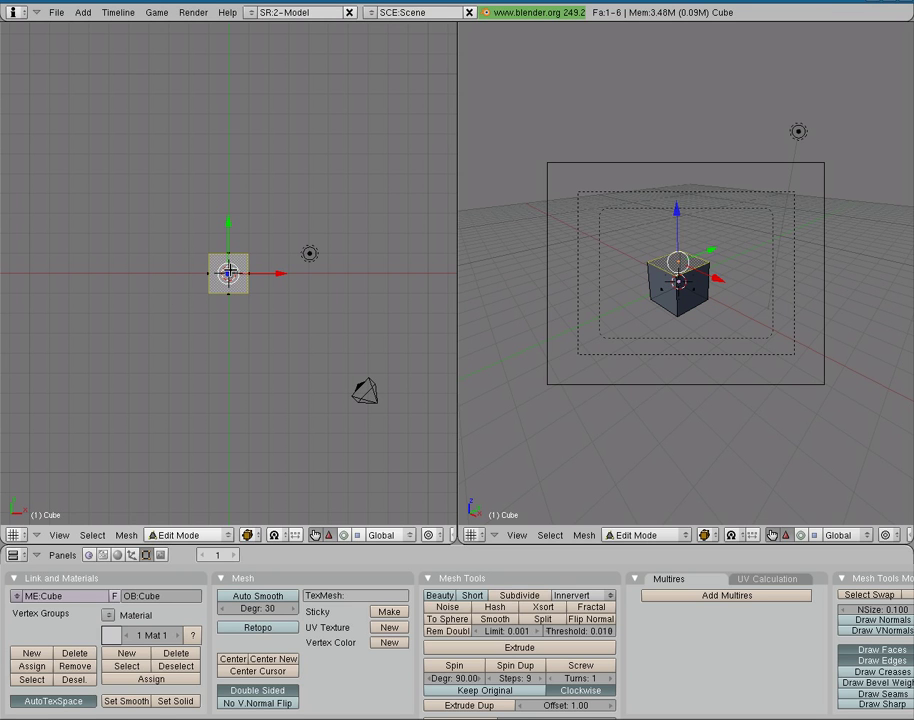
key(e)
key(Return)
click(248, 277)
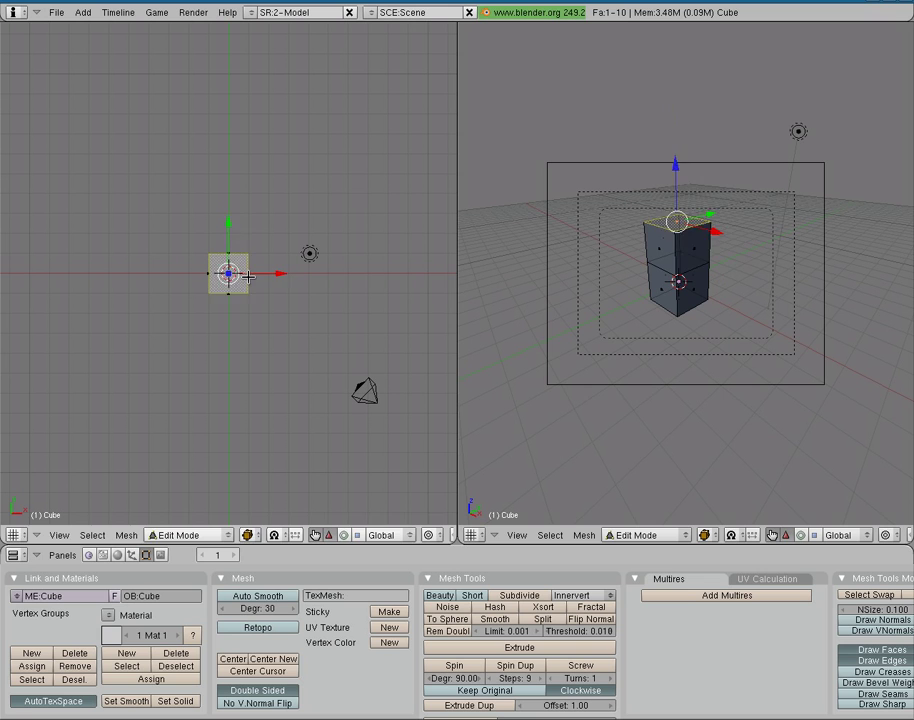
Extrude the right face outward into a side box, then extend another arm
right_click(248, 277)
key(e)
key(Return)
click(261, 272)
key(e)
key(Return)
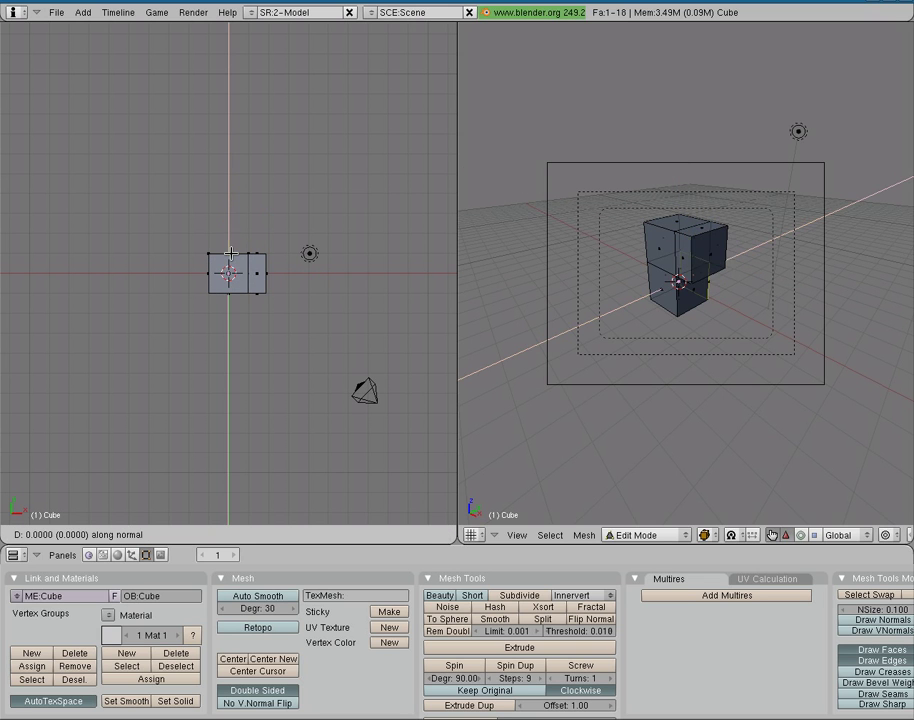
click(229, 182)
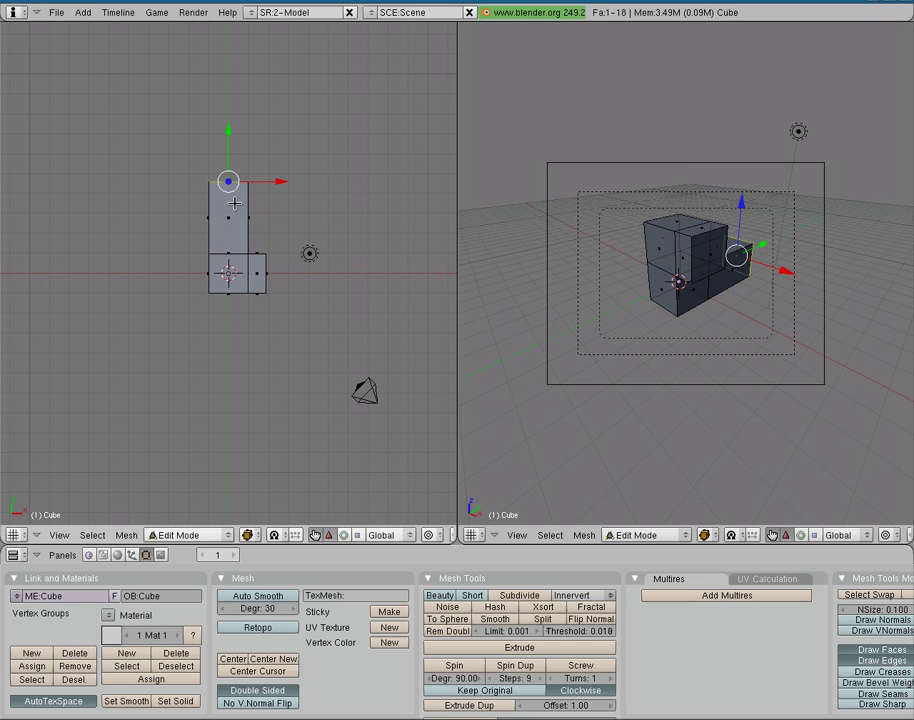
Extrude the left and bottom faces outward into two more arms of the cross
right_click(209, 272)
key(e)
key(Return)
click(231, 296)
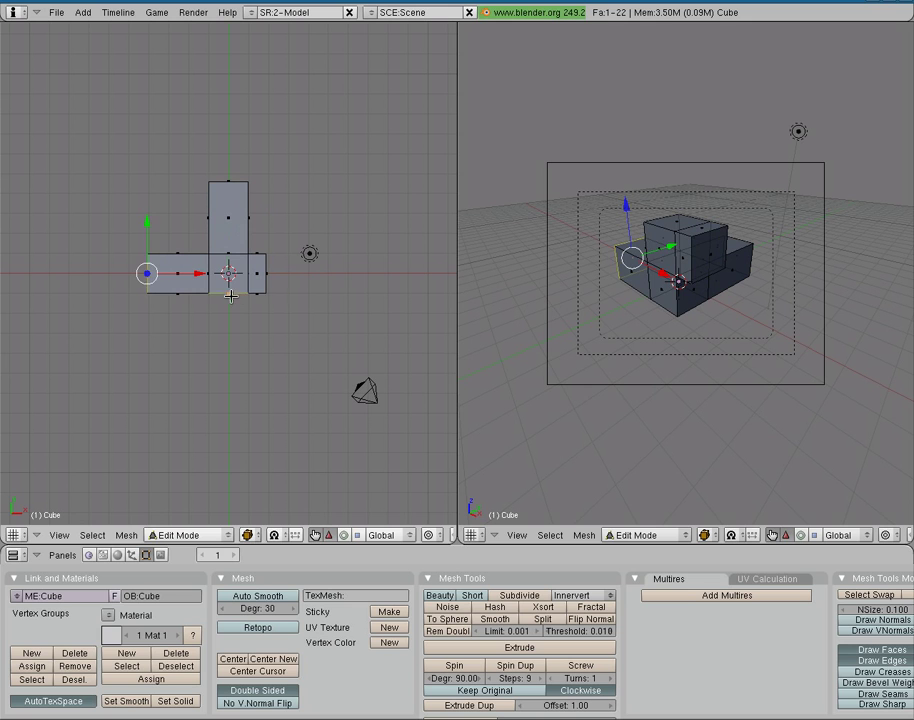
right_click(231, 296)
key(e)
key(Return)
click(249, 367)
Extrude the small right box's face into a tall tower column
right_click(257, 273)
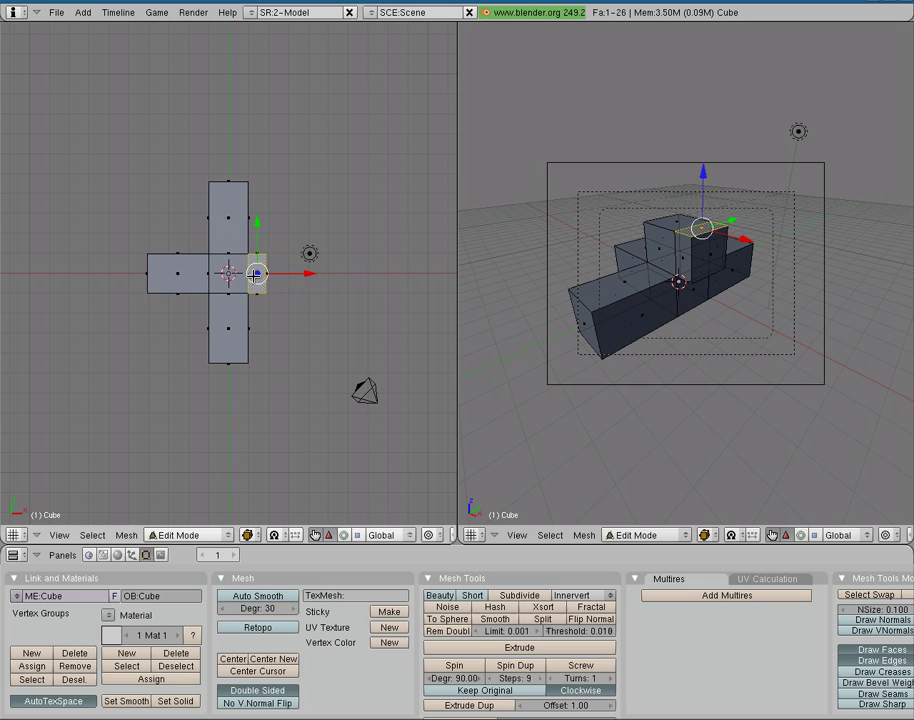
key(e)
key(Return)
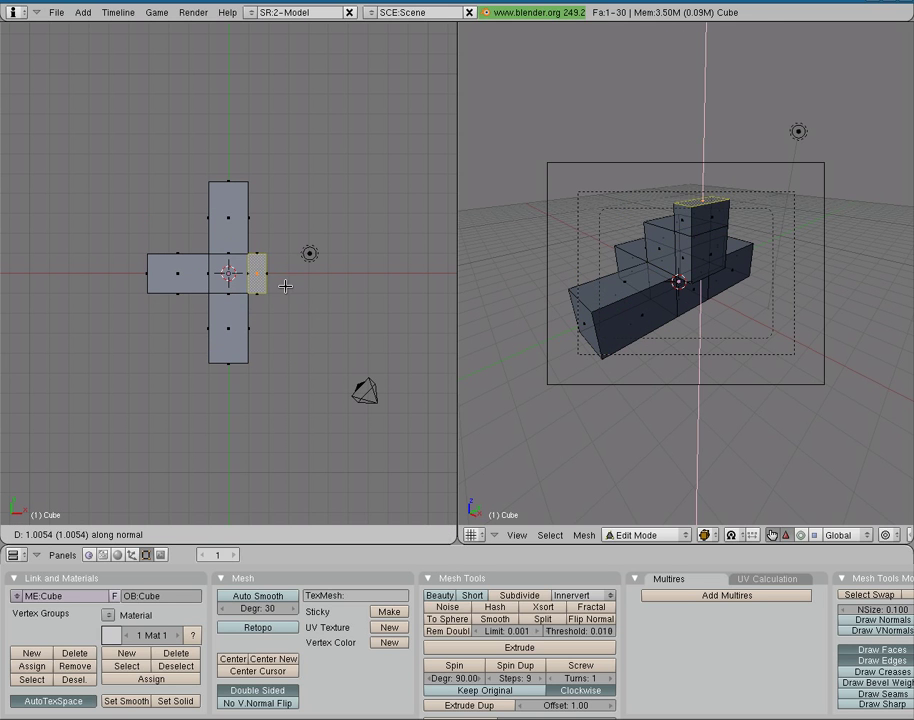
click(282, 291)
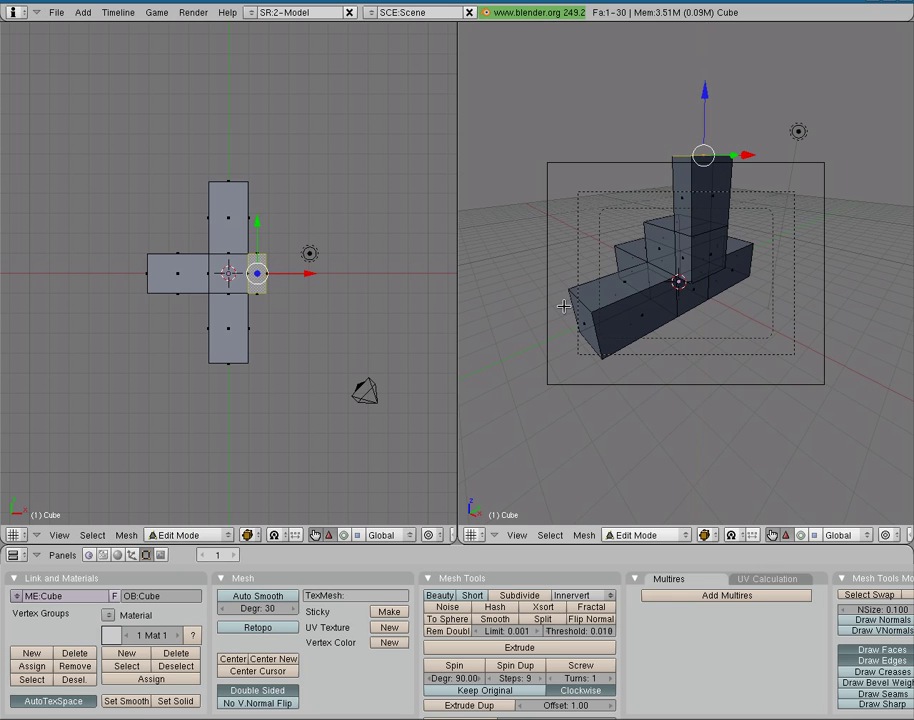
Leave Edit Mode and save the model as 'object' in the /tmp folder
key(Tab)
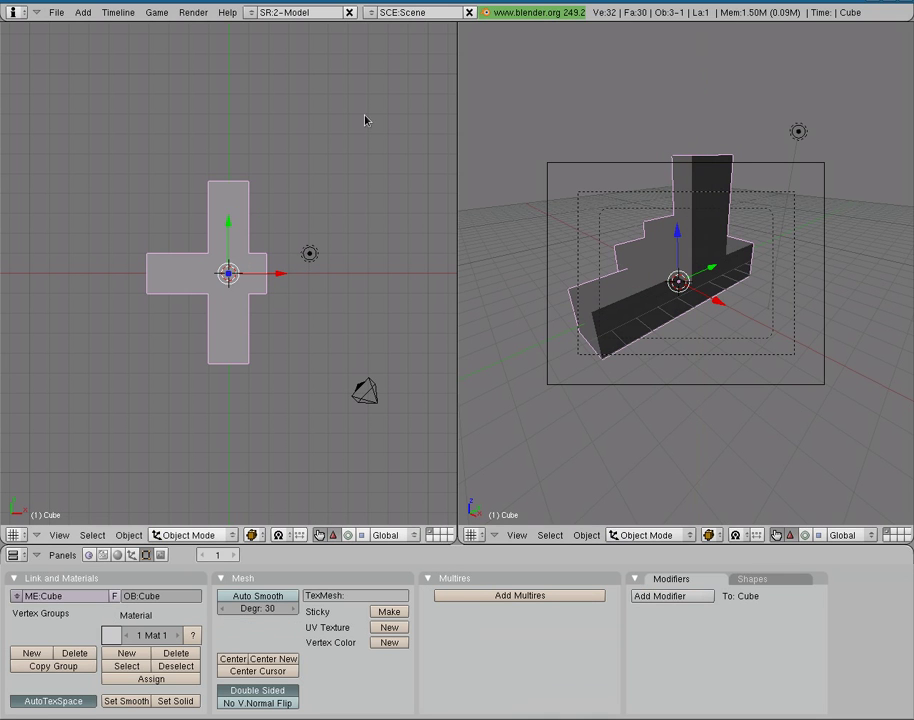
click(57, 14)
click(75, 102)
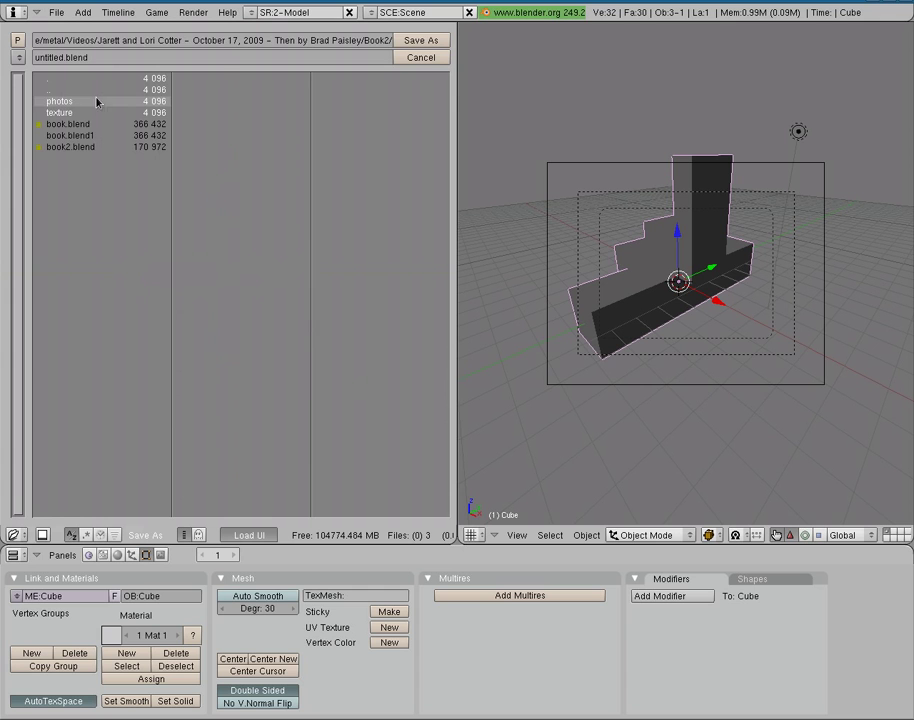
click(72, 95)
triple_click(72, 91)
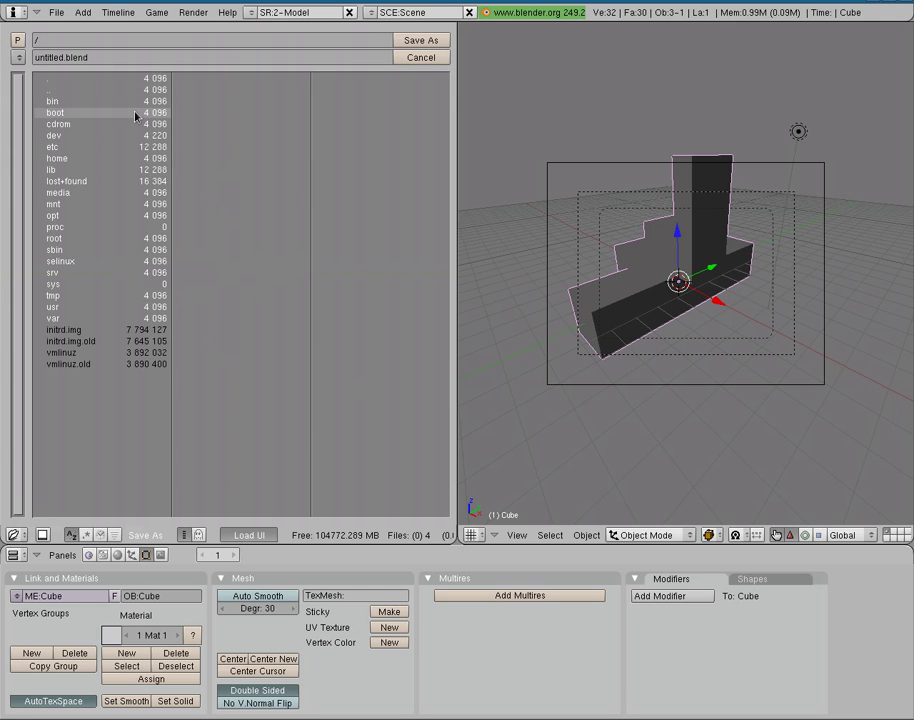
click(53, 295)
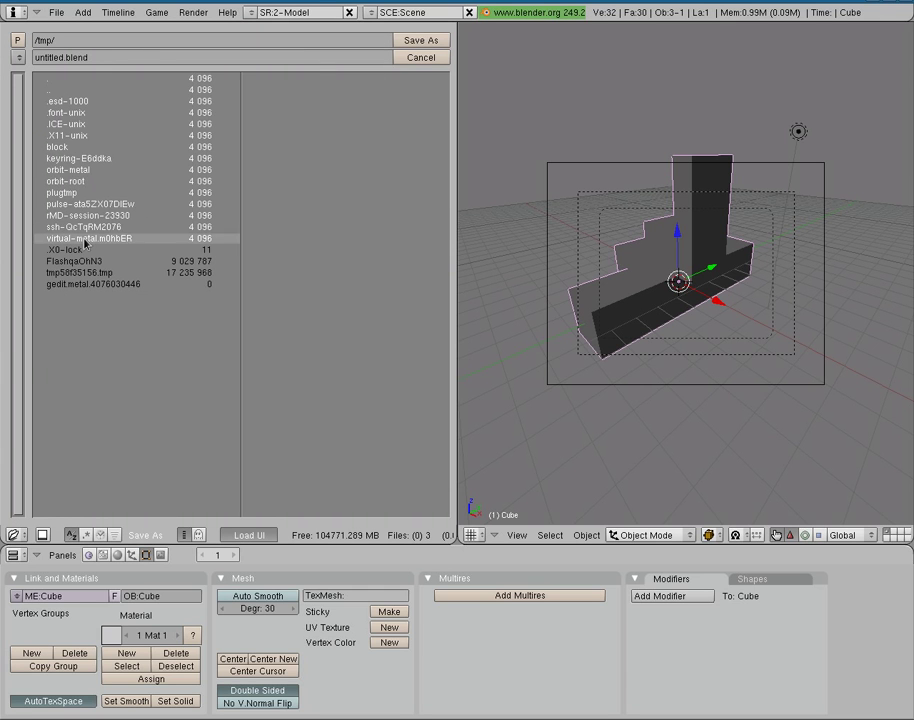
click(97, 58)
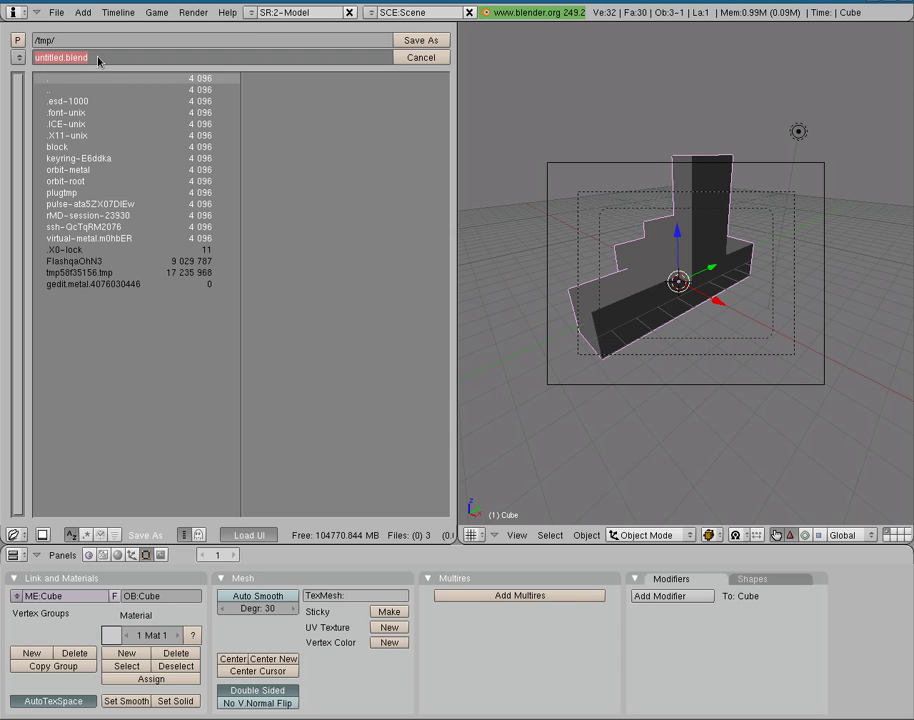
text(object)
key(Return)
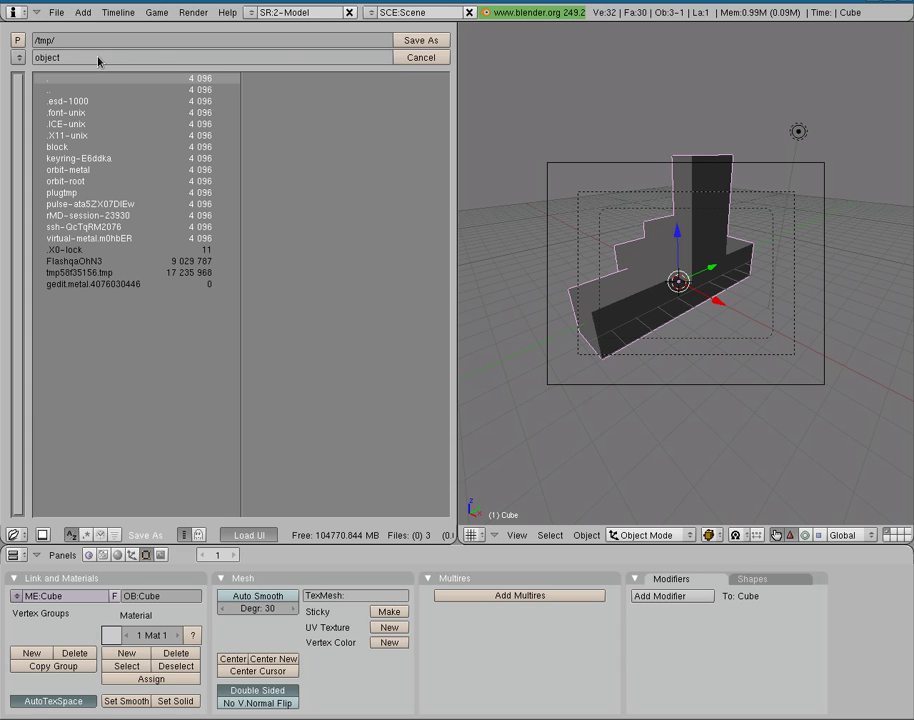
click(432, 44)
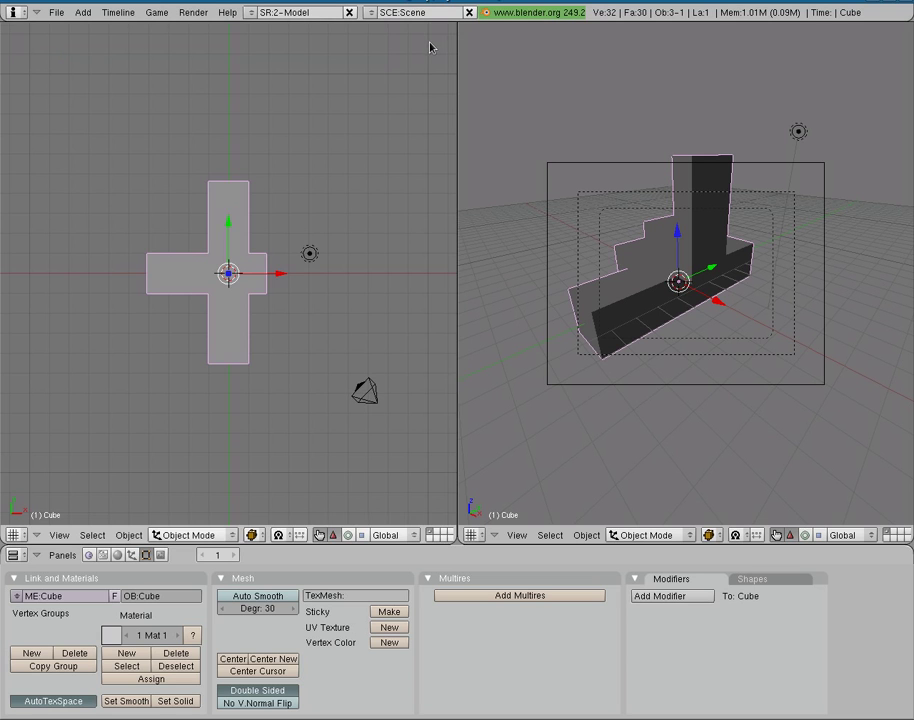
Start a fresh default scene and split it into two views, the right one through the camera
key(ctrl+x)
click(363, 248)
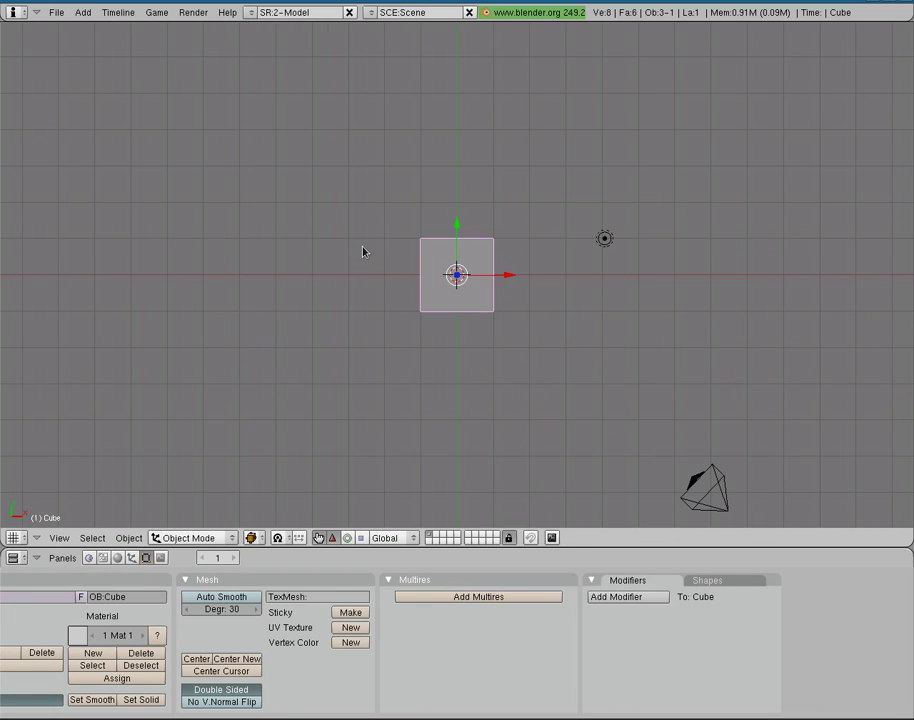
right_click(474, 558)
click(465, 549)
click(459, 506)
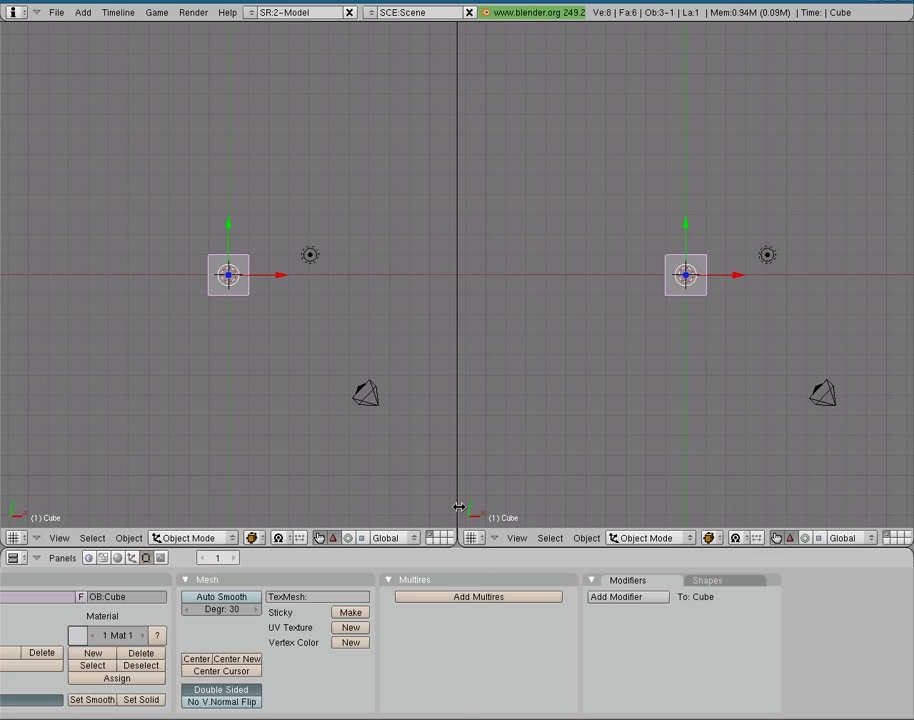
key(KP_0)
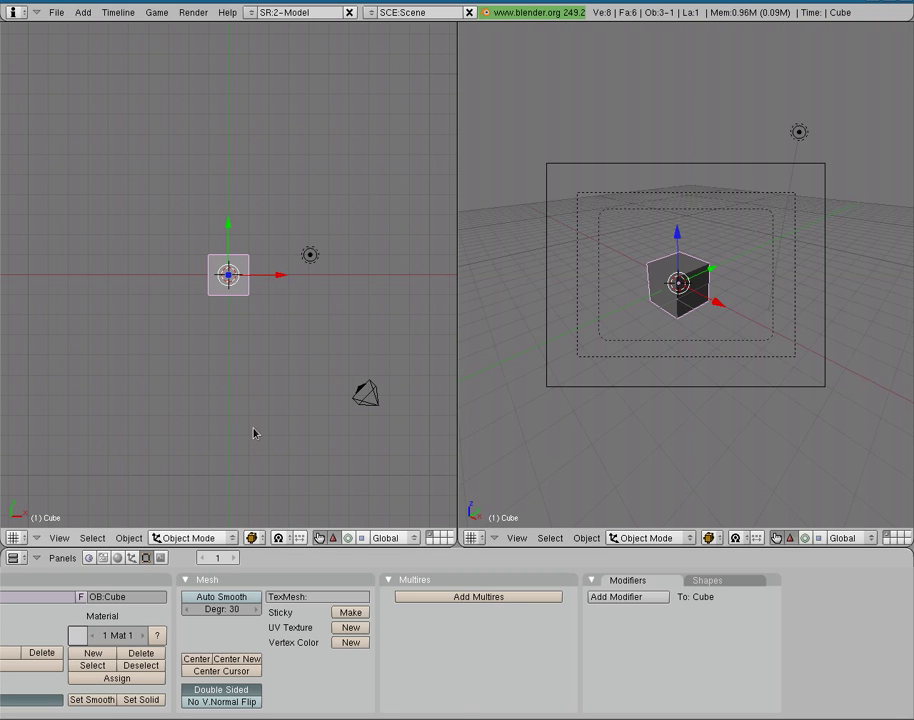
Scale the cube about 7.89 times and flatten it to 0.1574 along Z into a ground slab
key(s)
key(z)
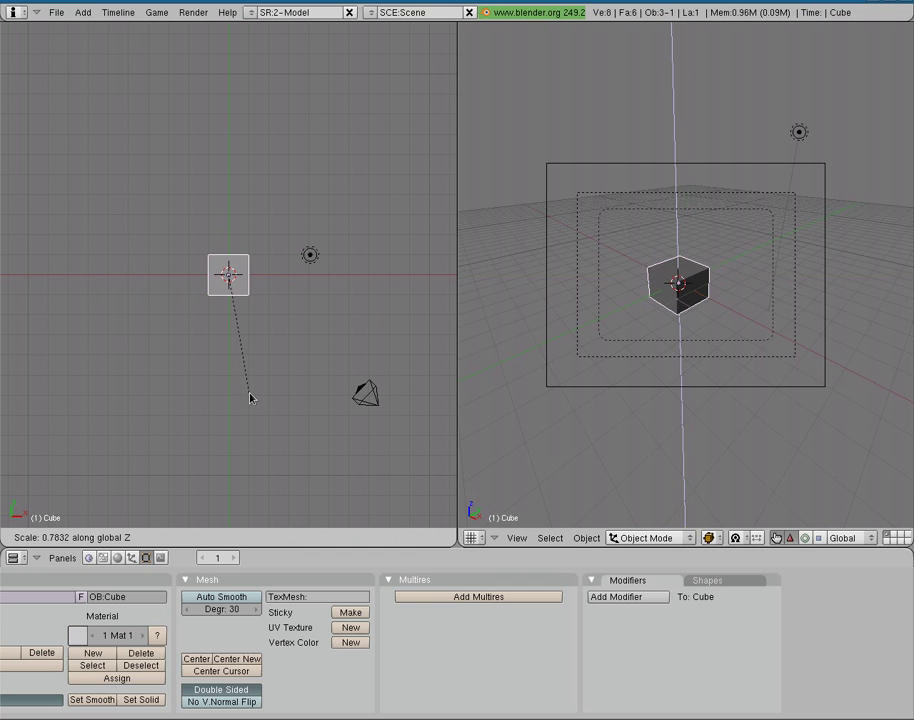
click(230, 303)
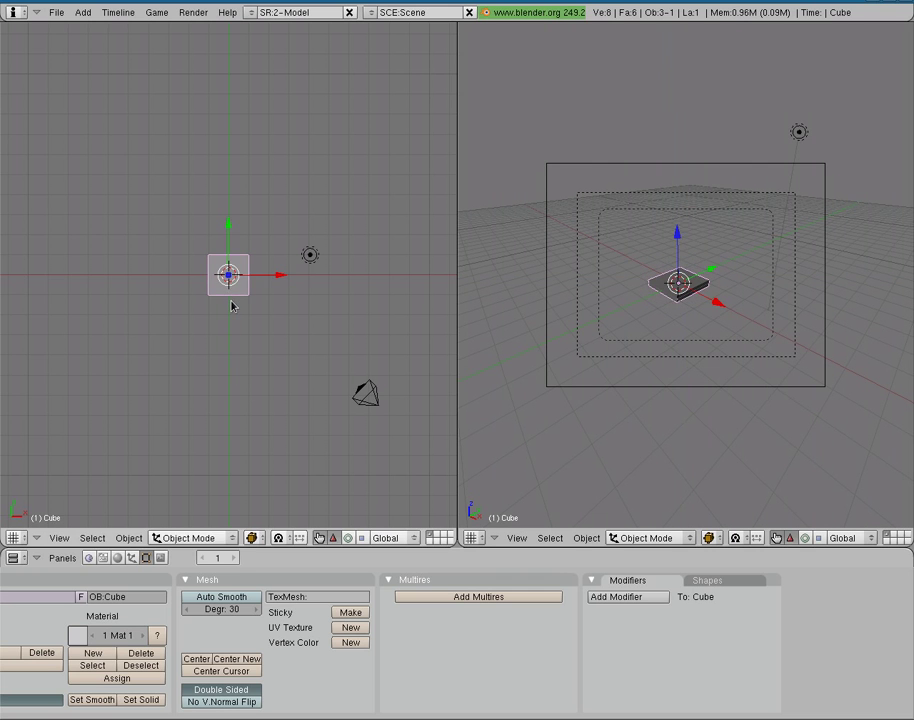
key(s)
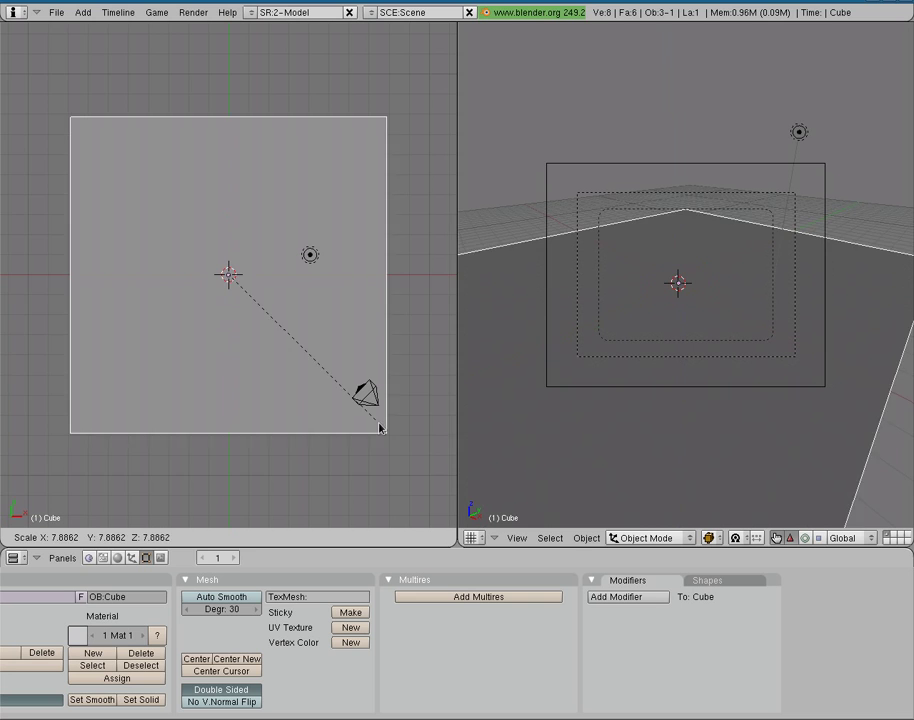
click(458, 485)
key(s)
key(z)
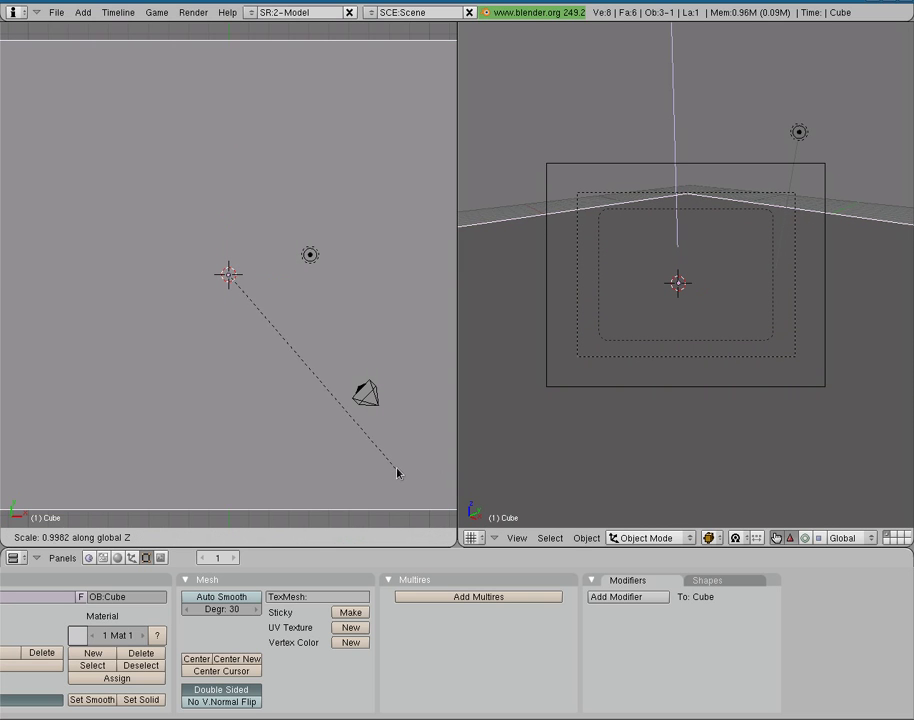
click(229, 319)
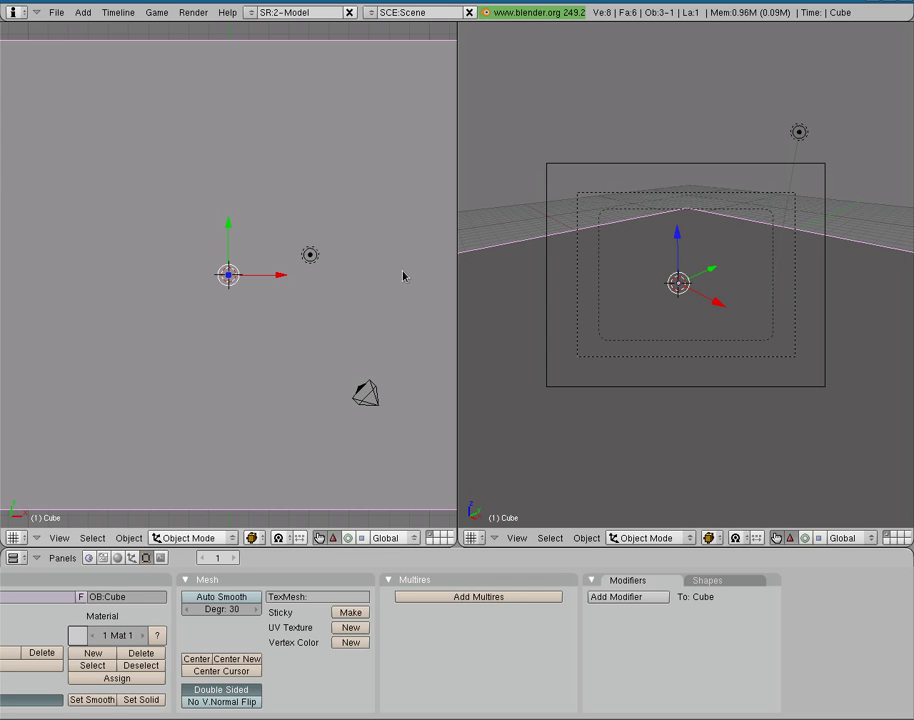
Append the Cube object from /tmp/object.blend/Object/ into the scene using Shift+F1
key(shift+F1)
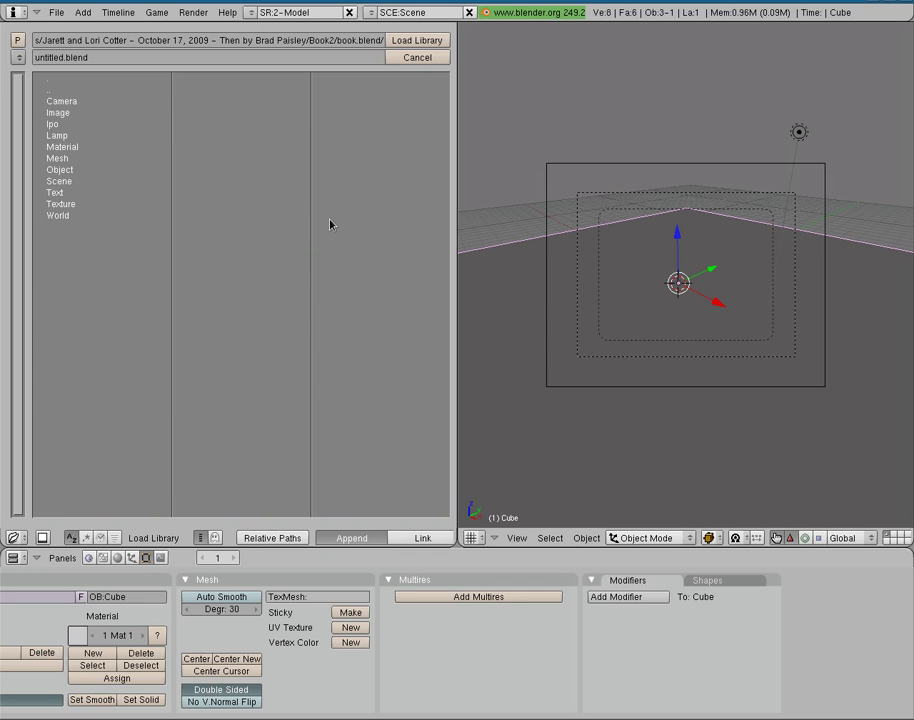
click(62, 90)
click(63, 91)
click(63, 91)
click(63, 91)
click(62, 91)
click(63, 93)
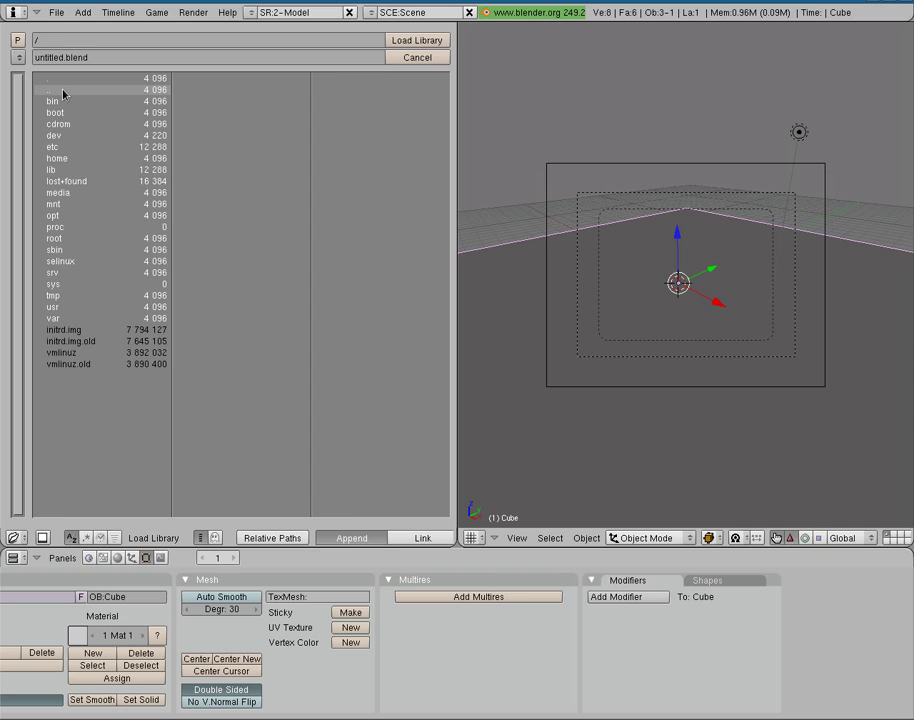
click(71, 295)
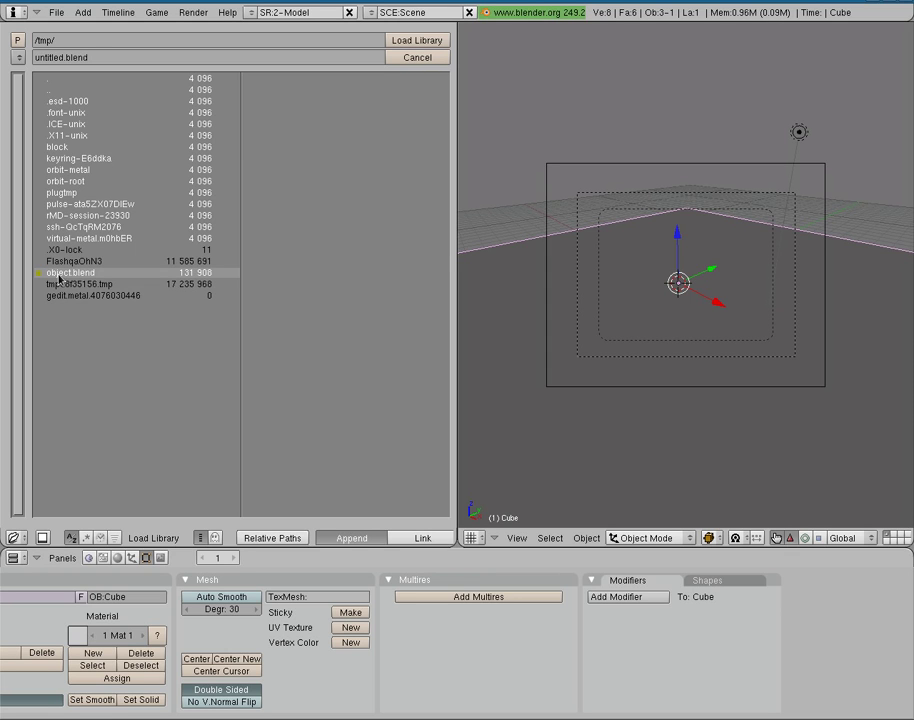
click(59, 280)
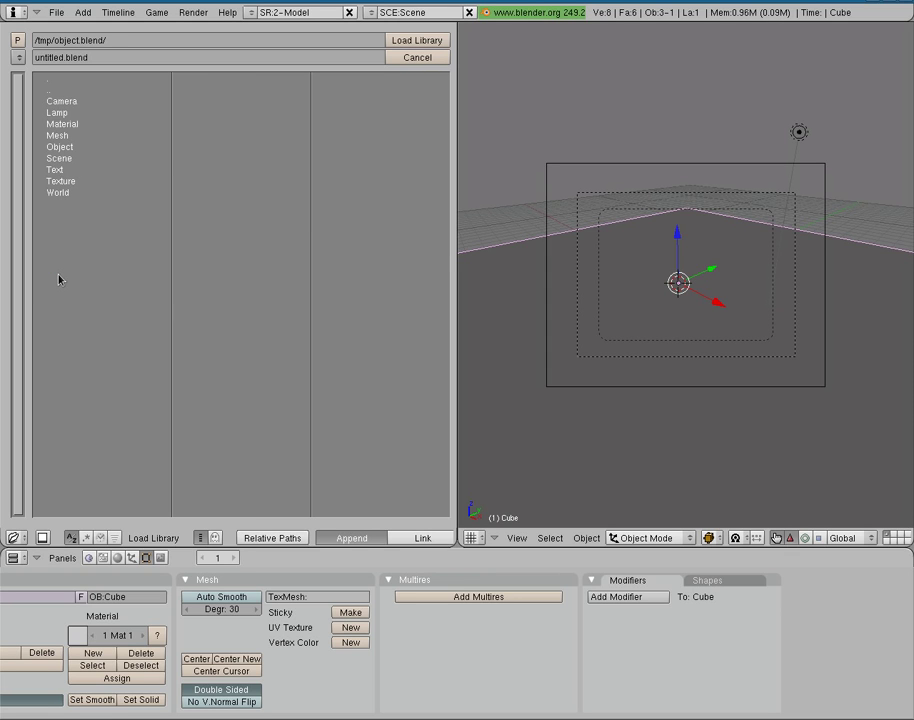
click(66, 149)
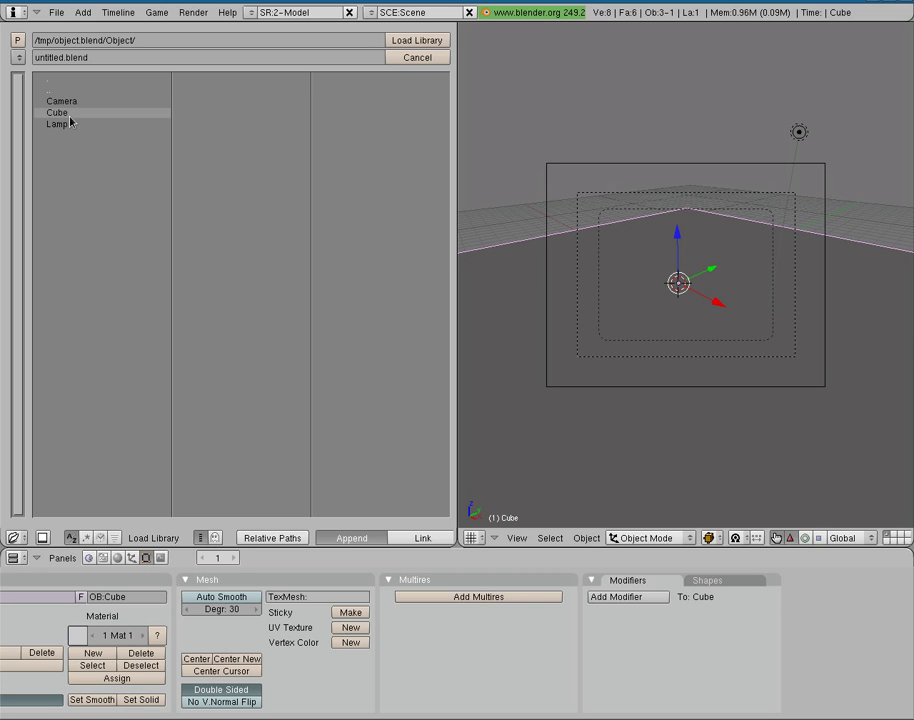
click(72, 114)
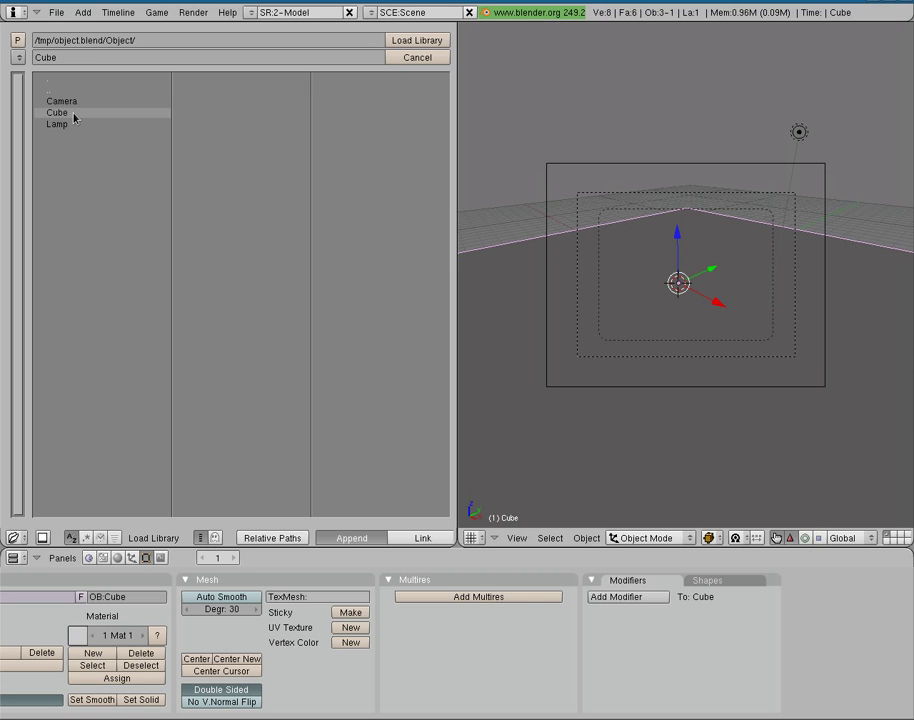
click(401, 41)
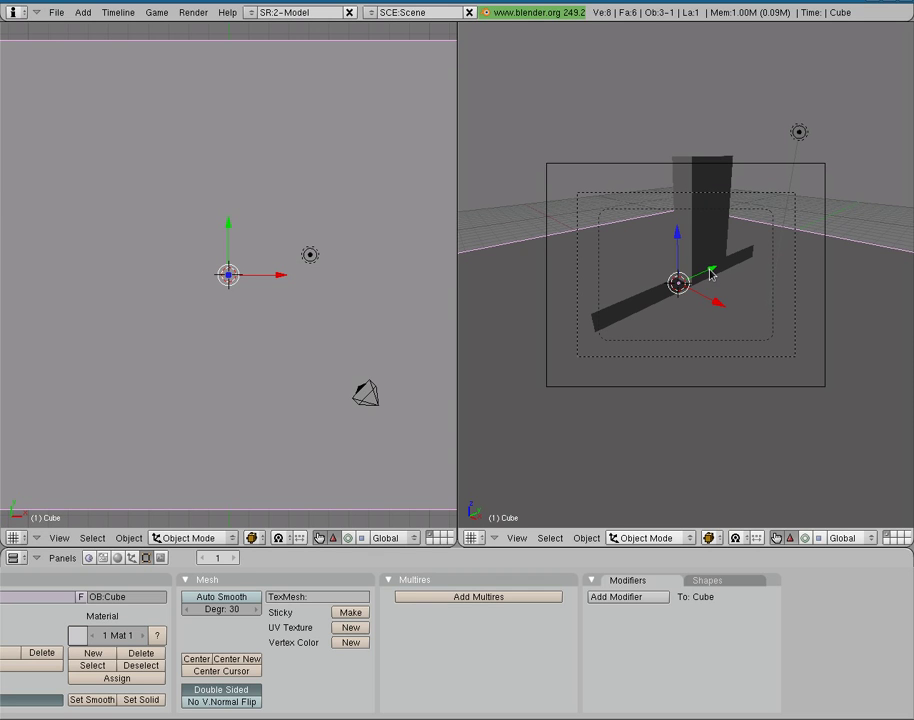
Select only the cross-shaped building and switch the view to wireframe
key(a)
key(a)
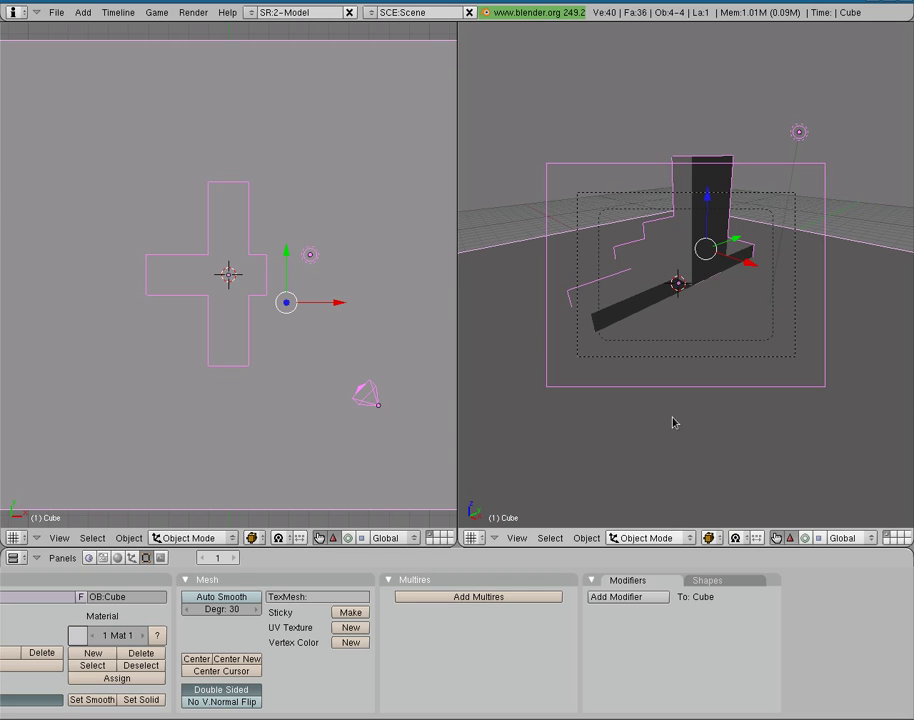
right_click(628, 295)
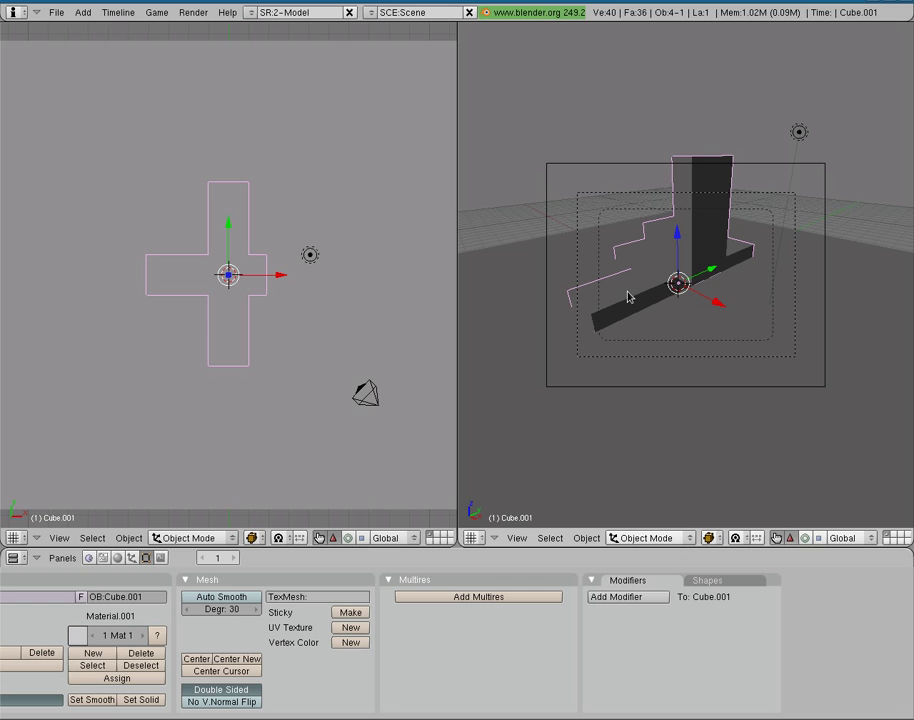
key(z)
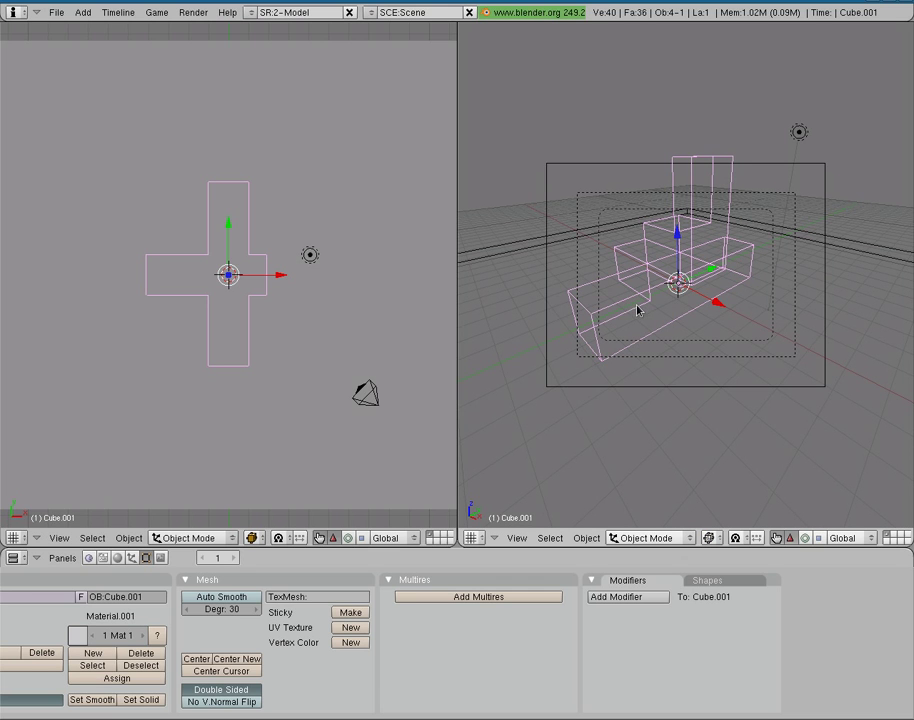
Raise the building about 1.51 units along Z onto the slab, then toggle Edit Mode in and out
key(g)
key(x)
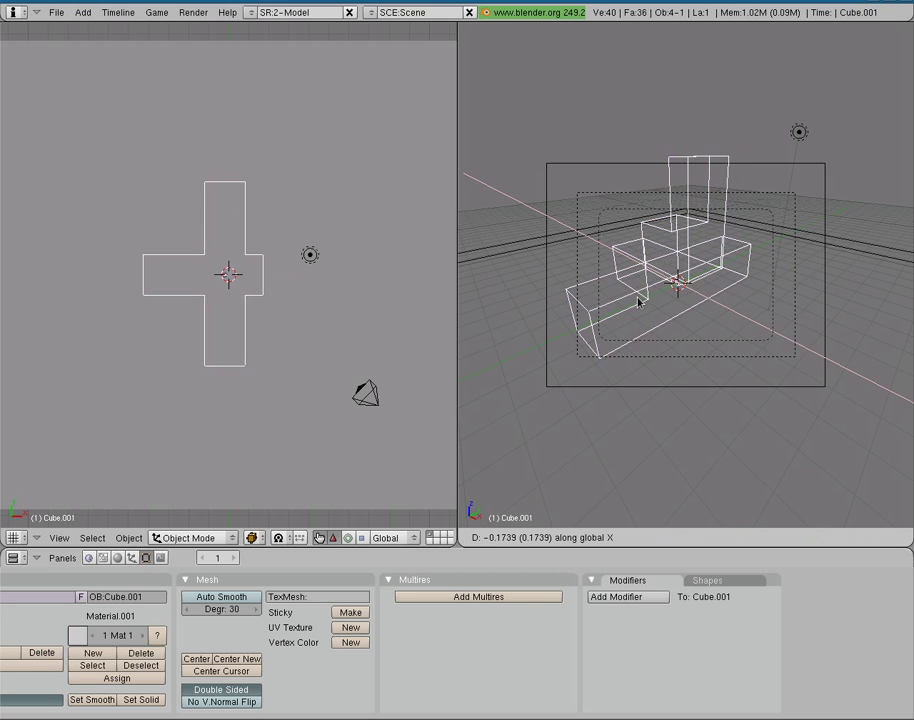
key(z)
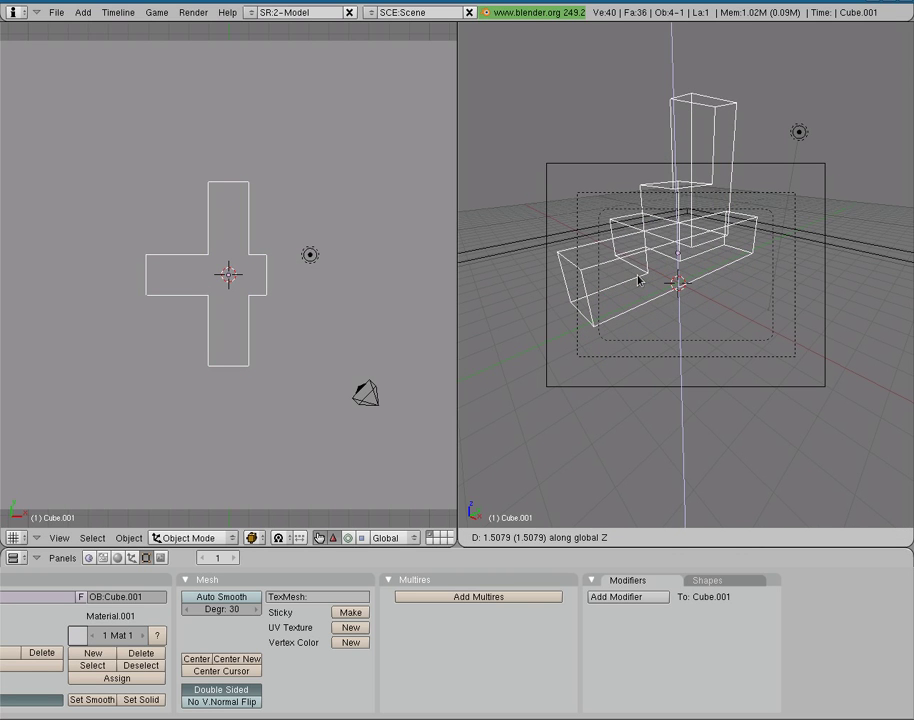
click(638, 281)
key(Tab)
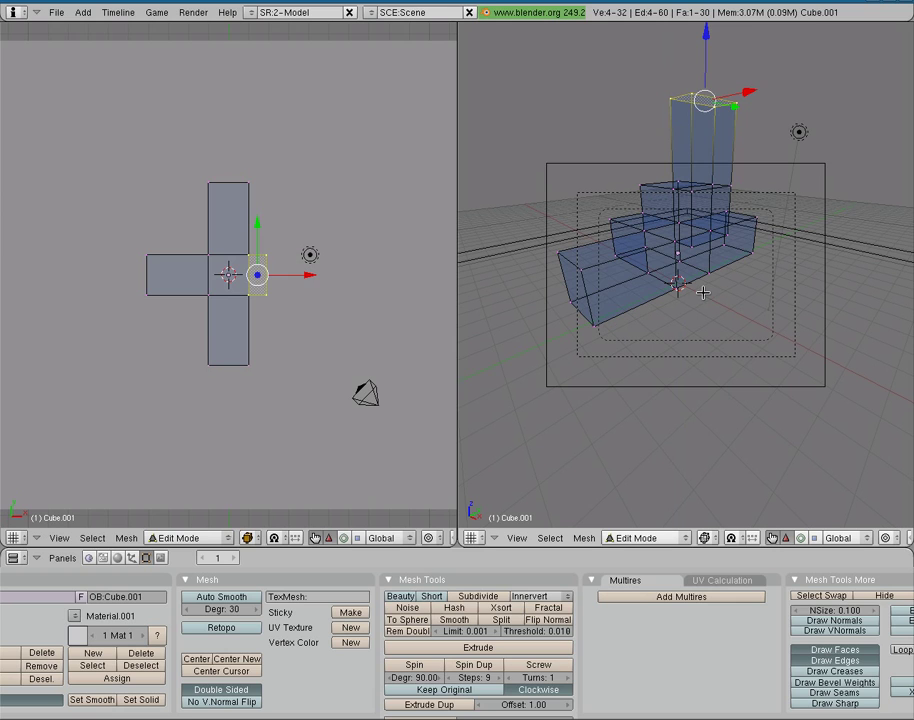
key(Tab)
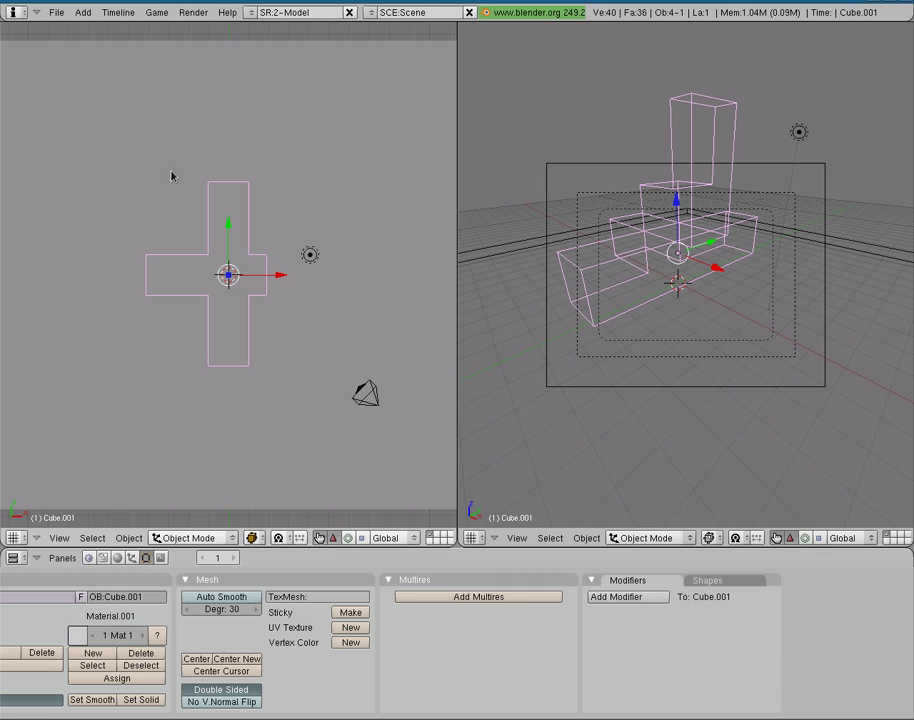
key(shift+F1)
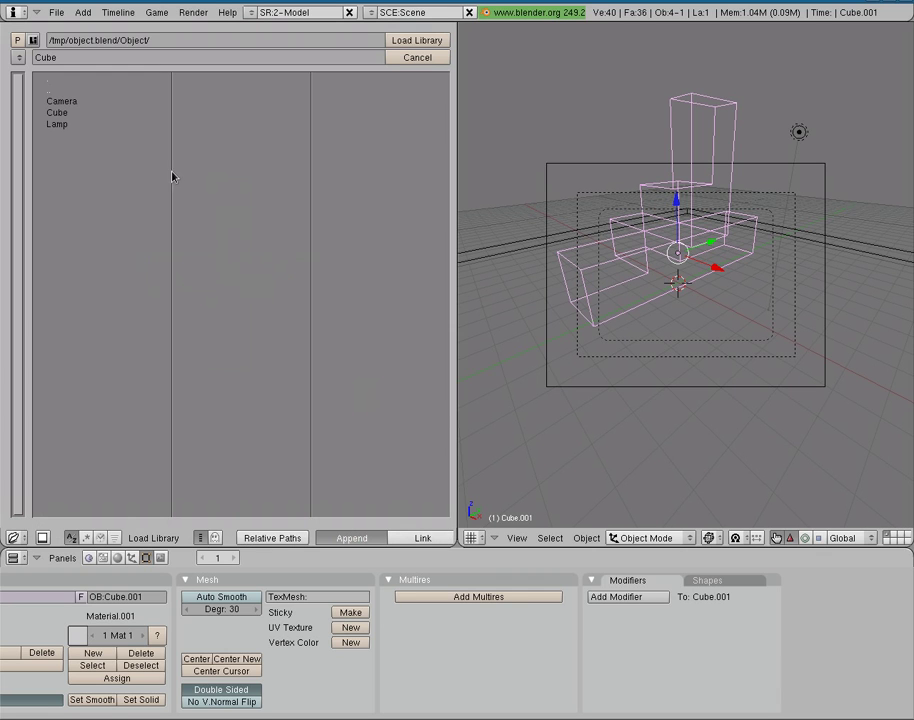
click(72, 91)
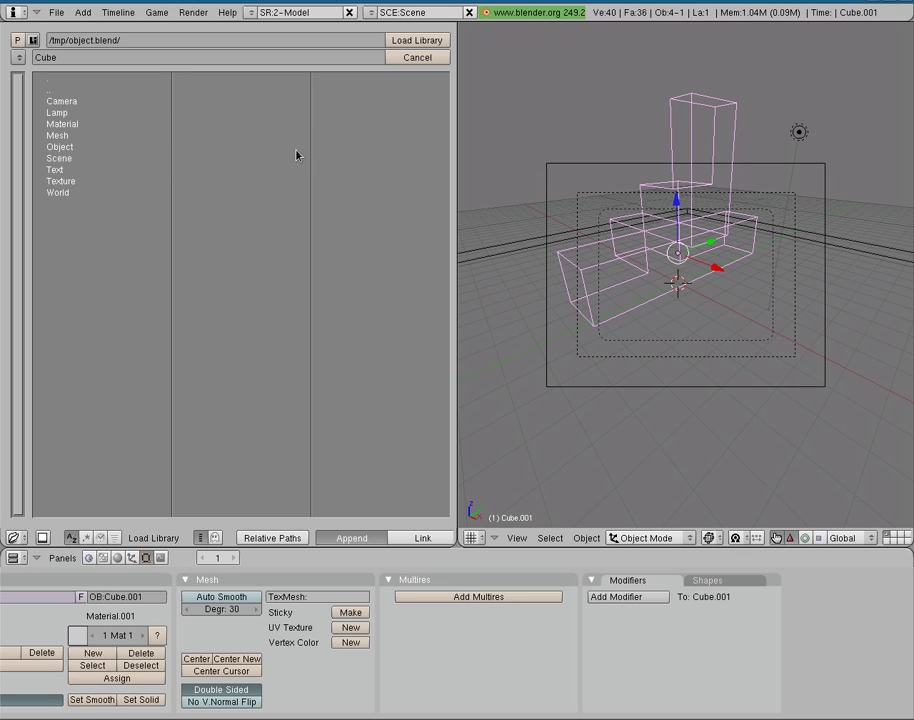
click(414, 58)
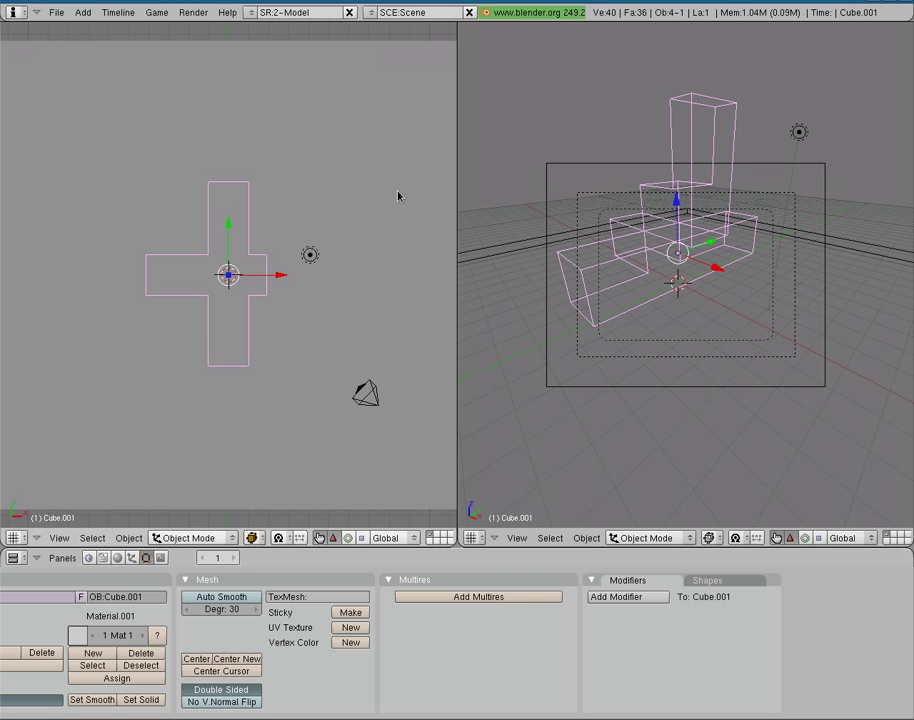